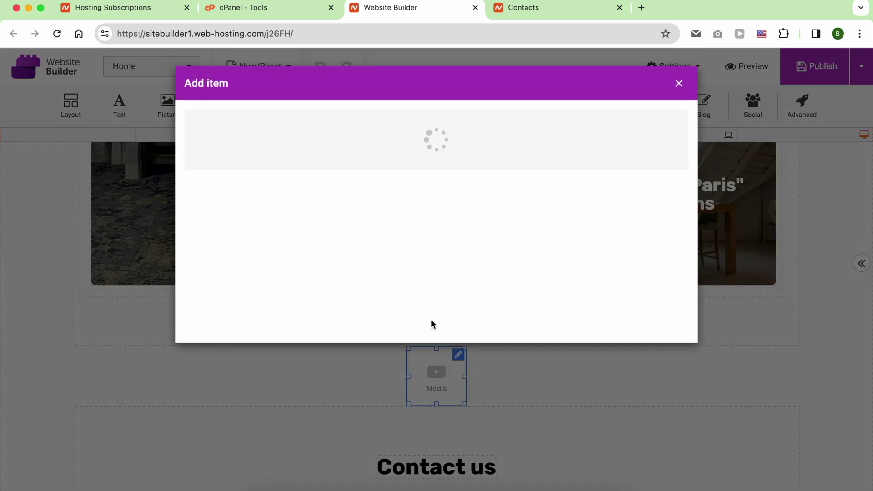
# - Insert the Costa Rica YouTube player above the Contact us map and preview the page
pyautogui.click(363, 243)
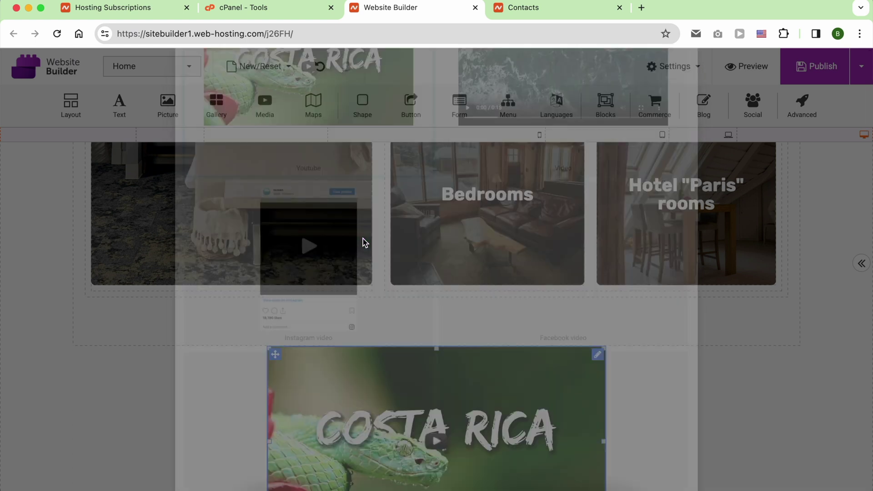
pyautogui.scroll(-3, 431, 308)
pyautogui.scroll(-4, 444, 286)
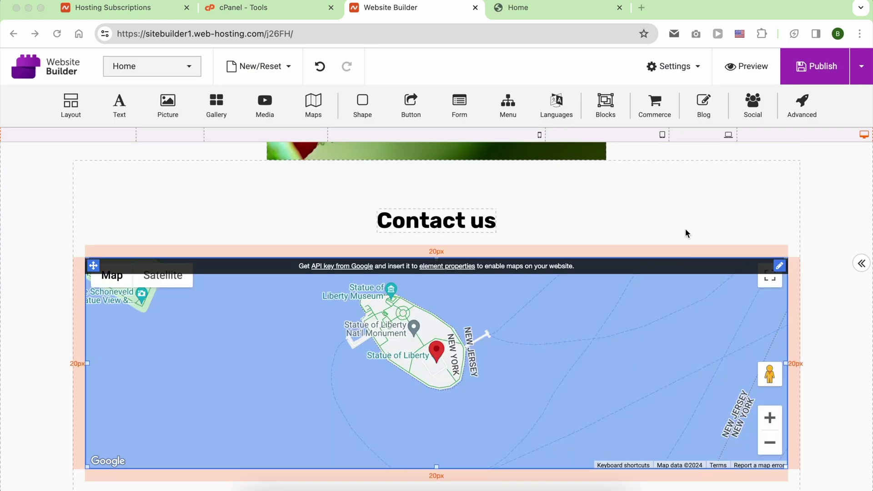
pyautogui.click(755, 69)
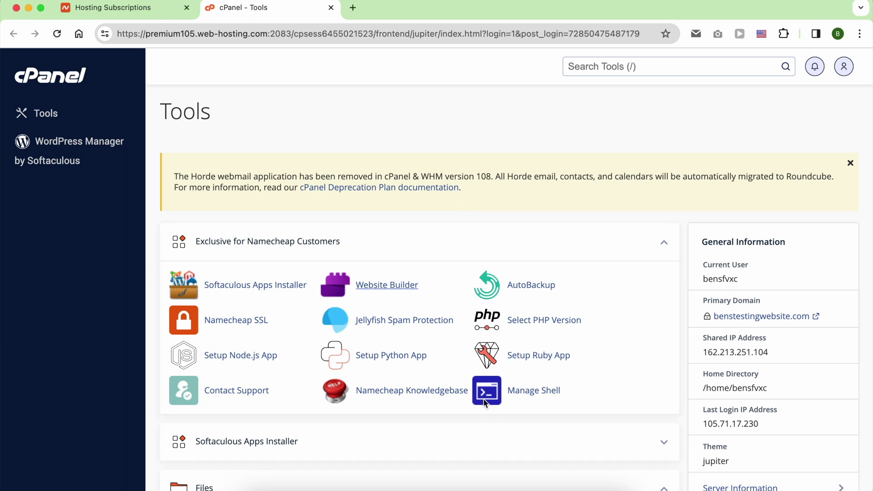
# - Launch Website Builder from cPanel's Exclusive for Namecheap Customers section
pyautogui.click(394, 284)
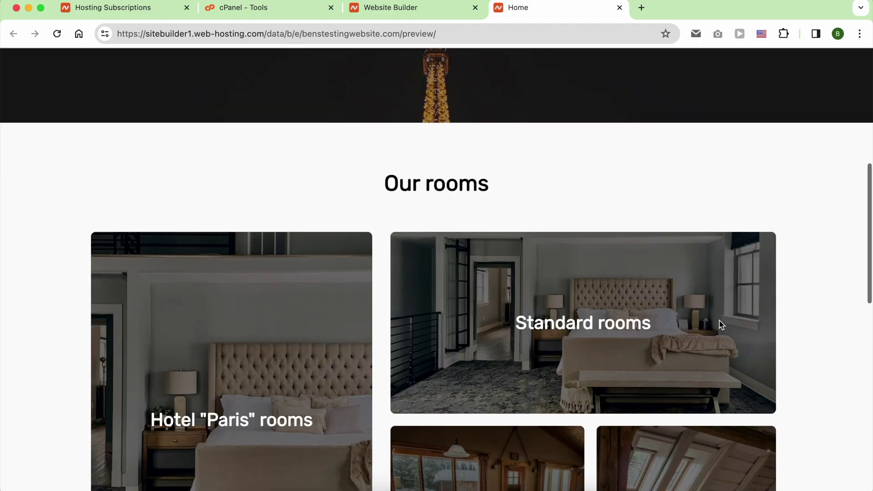
pyautogui.scroll(-2, 719, 325)
pyautogui.scroll(-3, 716, 325)
pyautogui.scroll(-3, 716, 325)
pyautogui.scroll(-2, 778, 321)
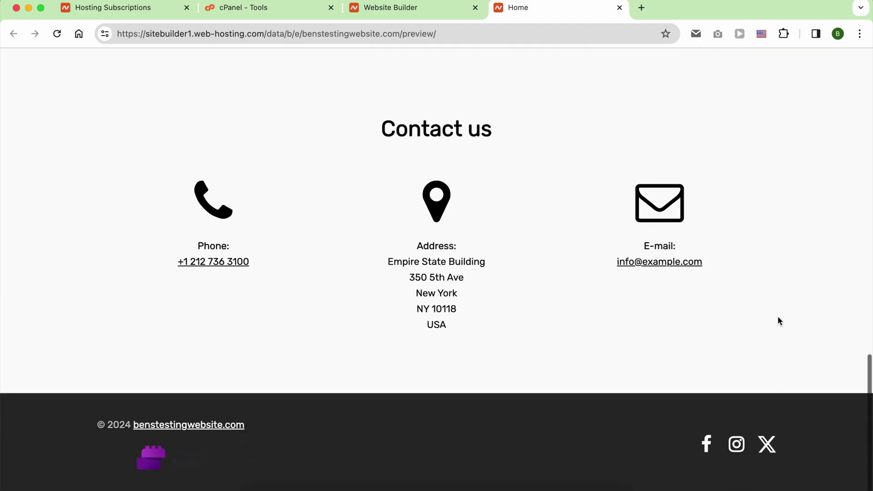
pyautogui.scroll(15, 779, 321)
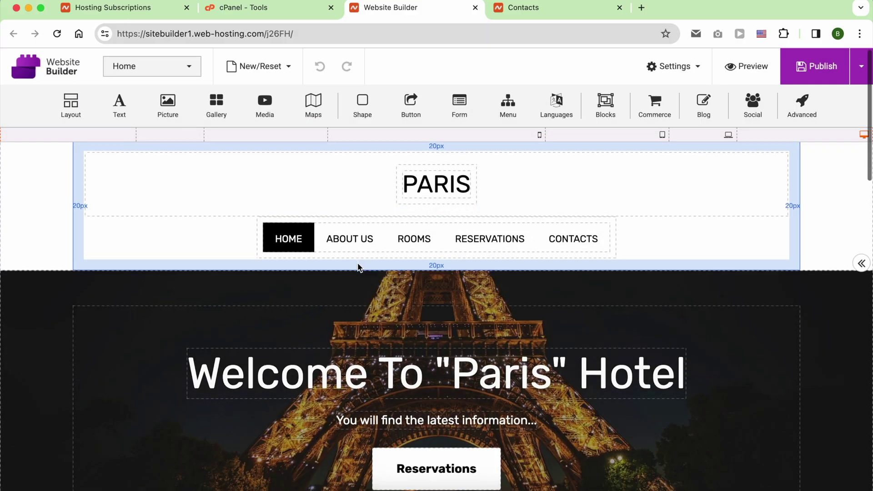
pyautogui.scroll(-10, 356, 267)
pyautogui.scroll(-1, 243, 116)
# - Place a YouTube media element above Contact us and preview the Paris hotel site
pyautogui.moveTo(264, 104); pyautogui.dragTo(419, 382)
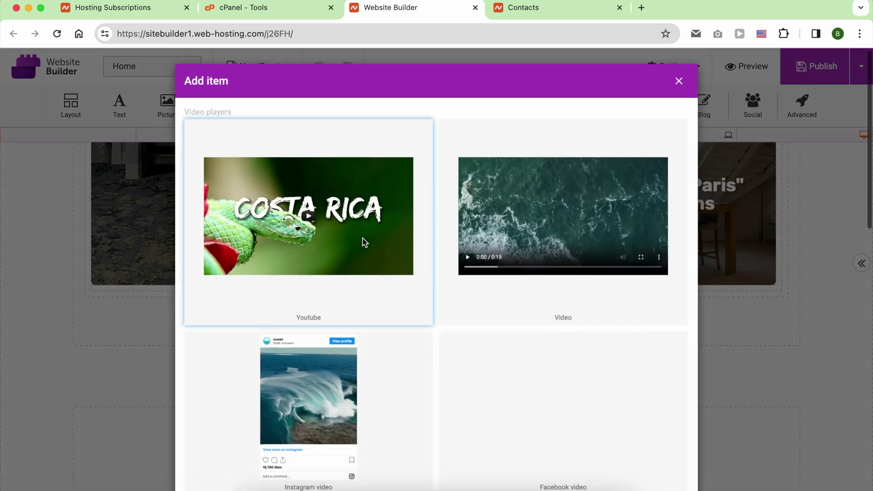
pyautogui.click(362, 239)
pyautogui.scroll(-3, 437, 262)
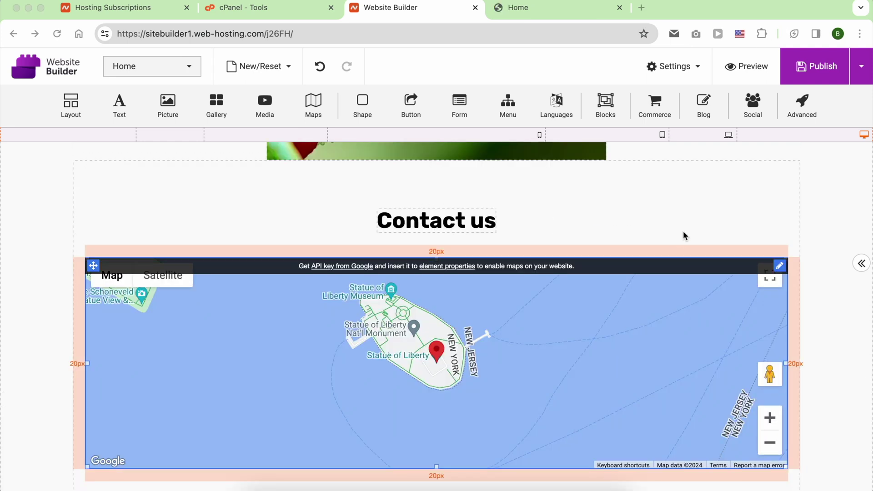
pyautogui.click(753, 67)
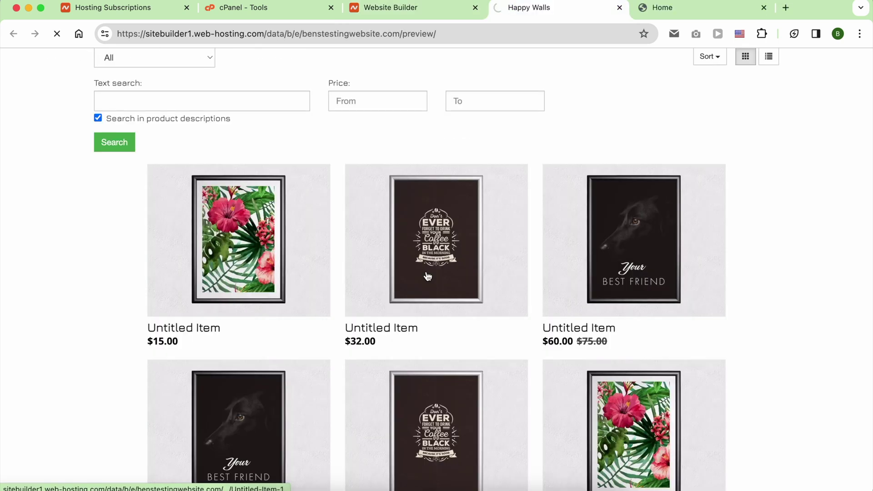
pyautogui.click(425, 273)
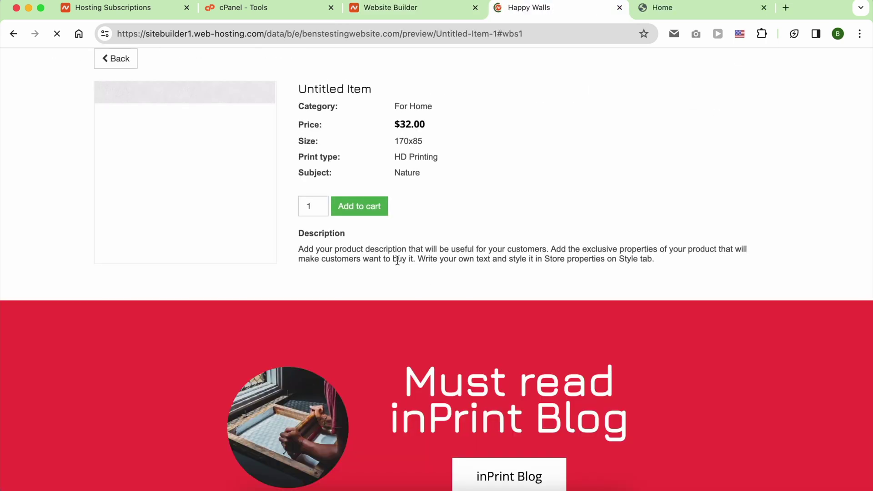
# - Add the $32 Untitled Item to the cart, check out, and try Company/Private person billing
pyautogui.click(361, 208)
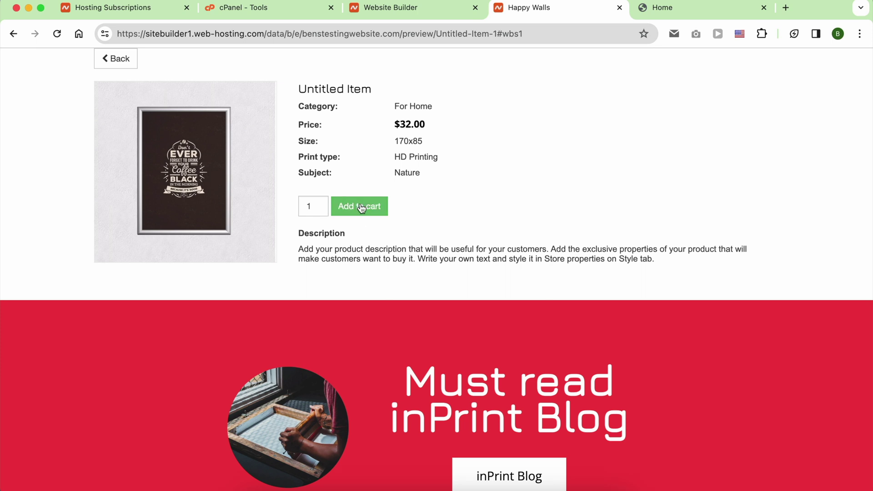
pyautogui.scroll(3, 464, 189)
pyautogui.click(690, 100)
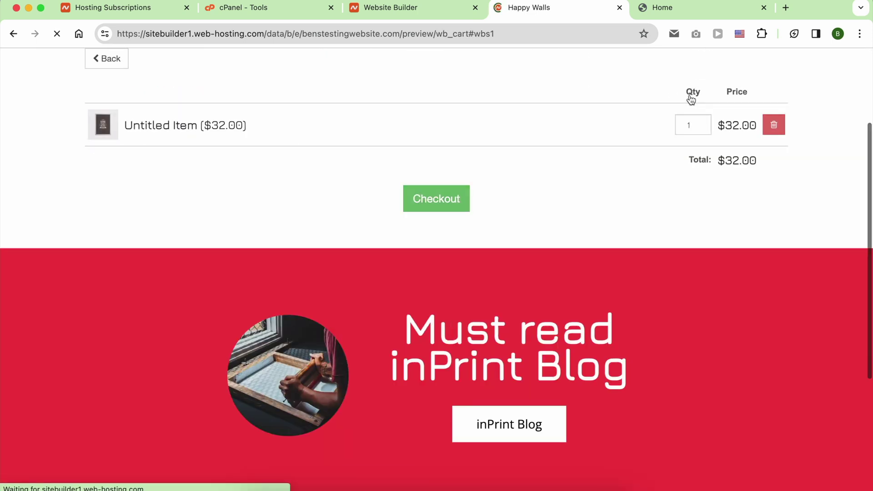
pyautogui.click(444, 204)
pyautogui.click(220, 136)
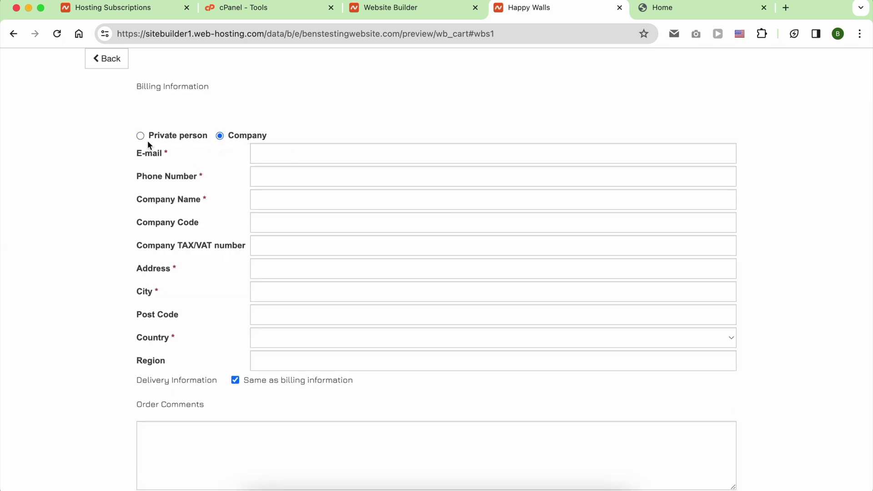
pyautogui.click(141, 136)
pyautogui.scroll(-3, 275, 224)
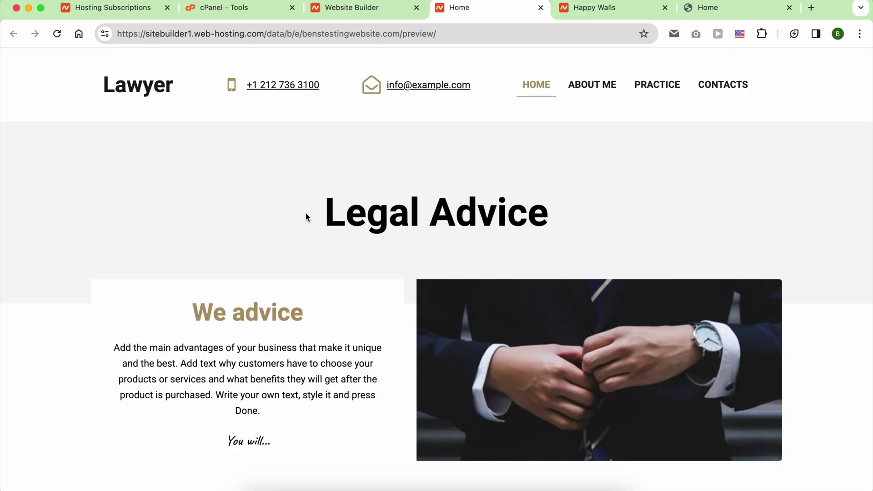
pyautogui.scroll(-1, 308, 218)
pyautogui.scroll(-3, 308, 218)
pyautogui.scroll(-3, 308, 218)
pyautogui.scroll(-3, 308, 217)
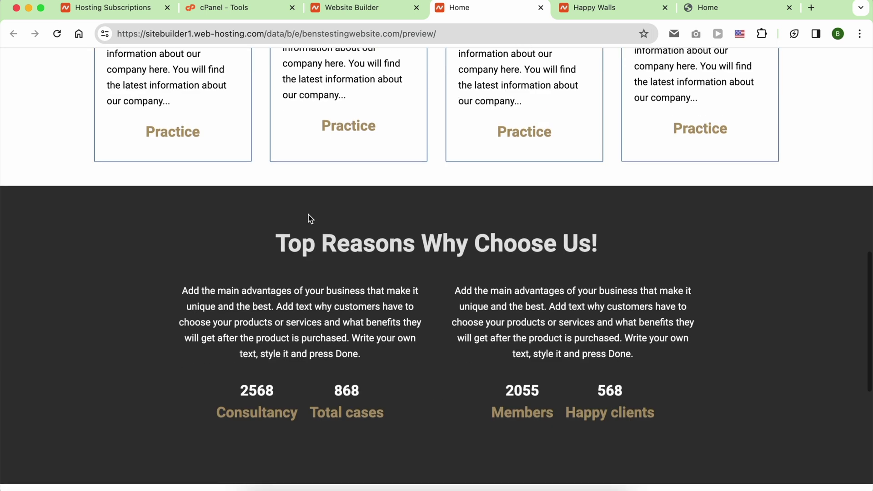
pyautogui.scroll(-3, 309, 217)
pyautogui.scroll(-2, 309, 216)
pyautogui.scroll(15, 309, 217)
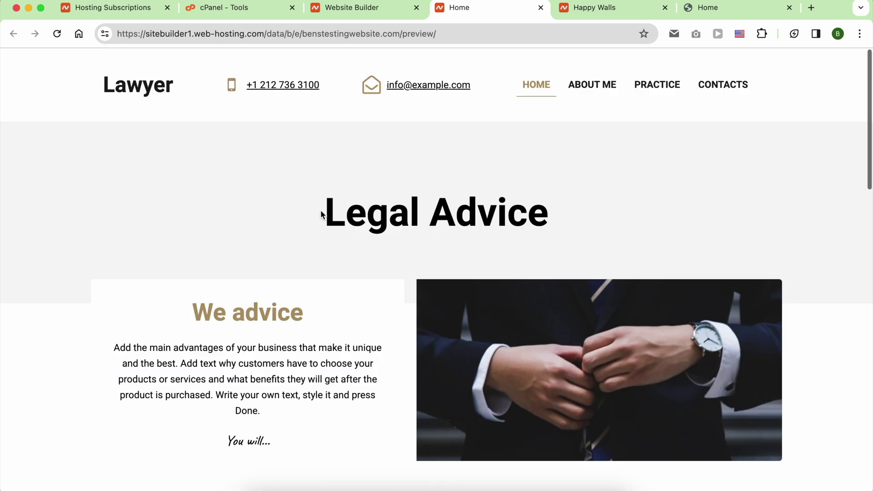
# - View the Lawyer About Me page down to Subscribe, then the Practice law cards
pyautogui.click(592, 86)
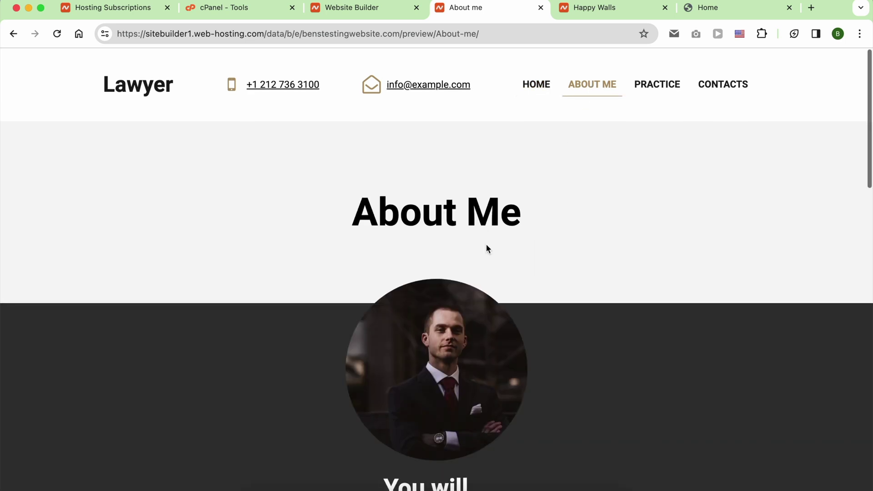
pyautogui.scroll(-5, 486, 243)
pyautogui.scroll(-5, 486, 246)
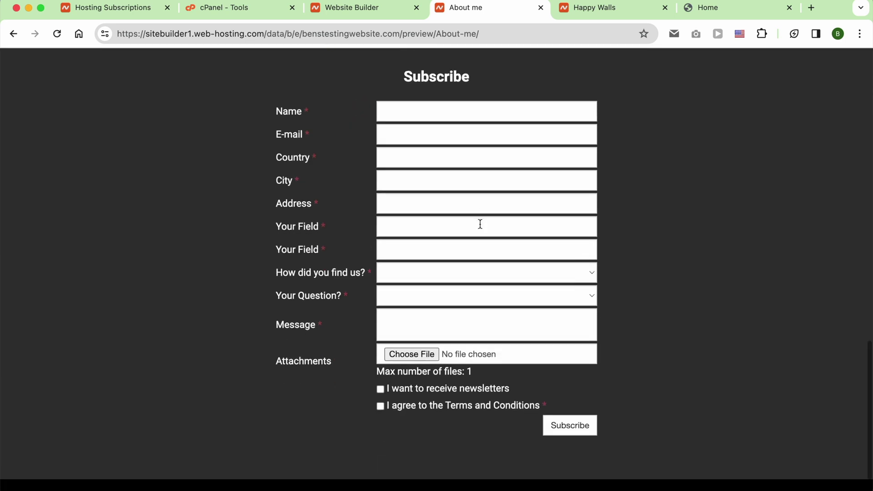
pyautogui.scroll(-2, 479, 223)
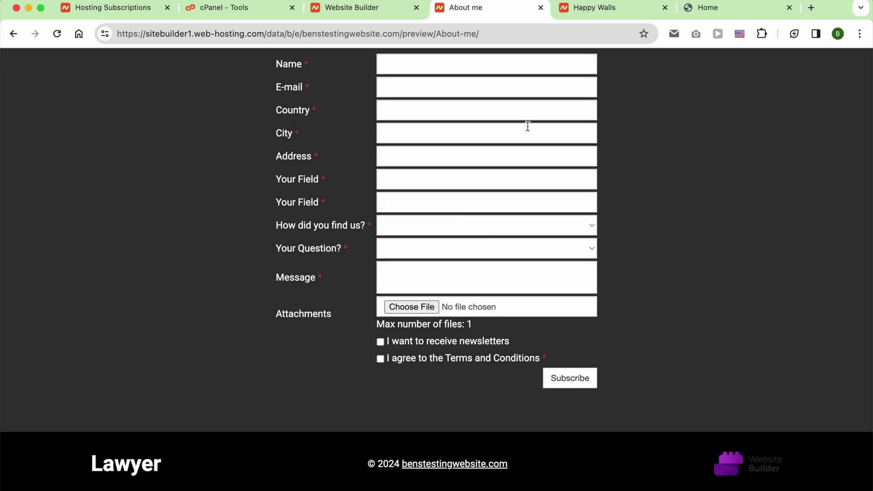
pyautogui.scroll(10, 536, 177)
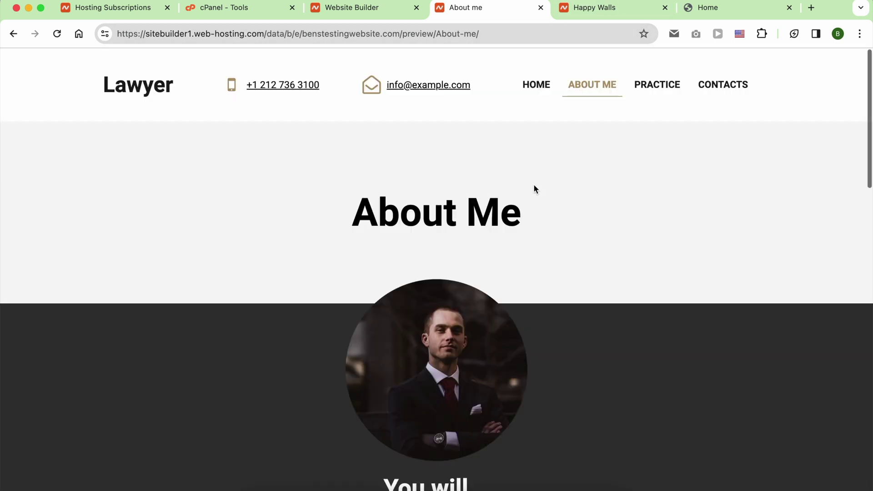
pyautogui.click(656, 83)
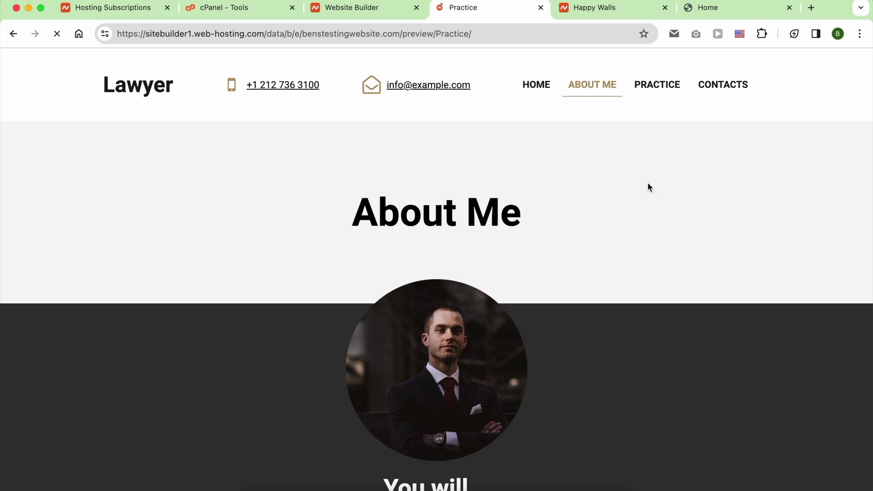
pyautogui.scroll(-5, 569, 209)
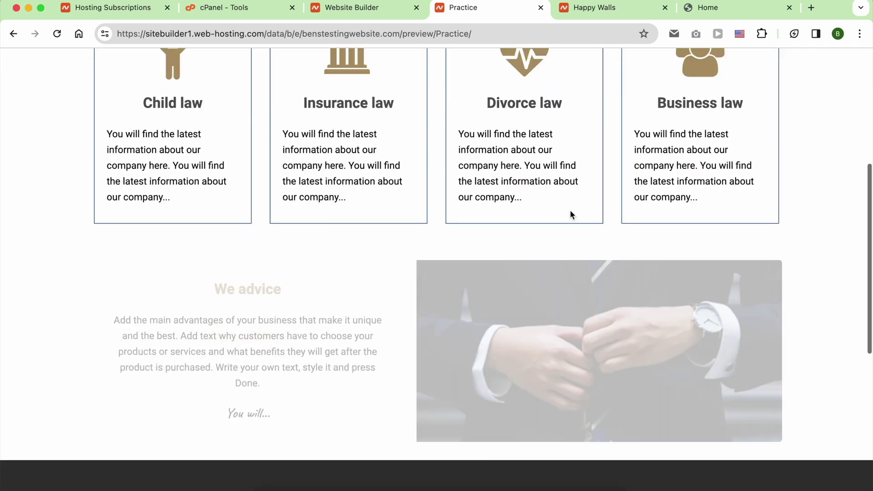